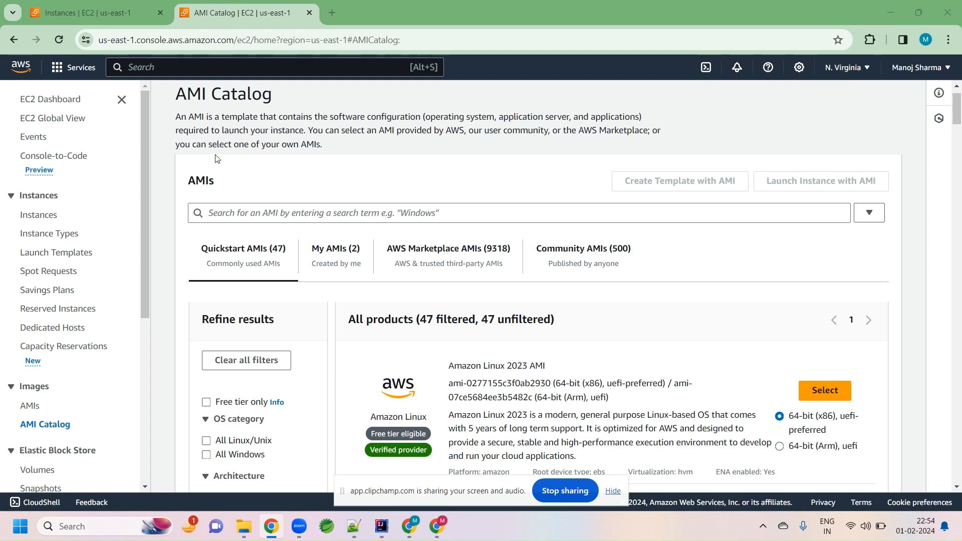
- Switch to the text editor and review the access key and secret key noted in the scratch tab
left_click(113, 18)
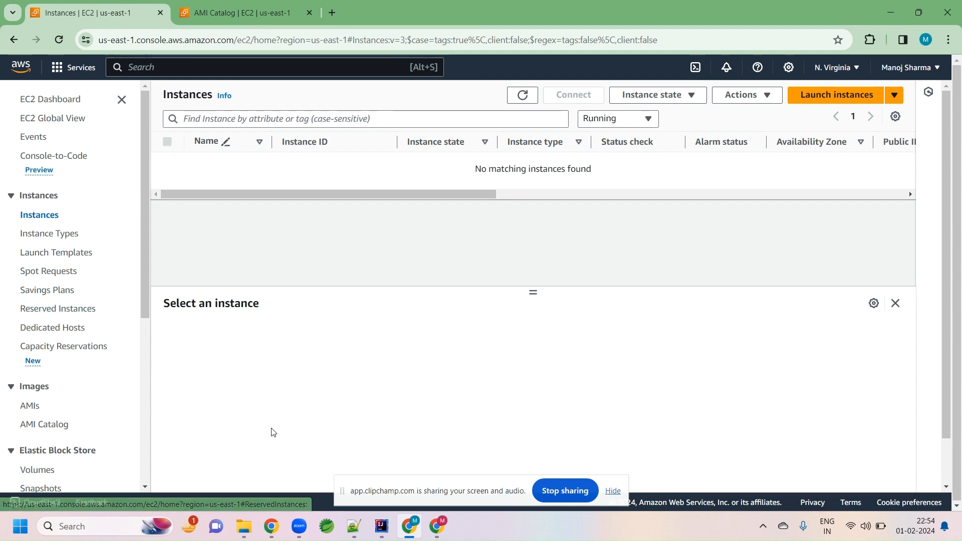
left_click(354, 526)
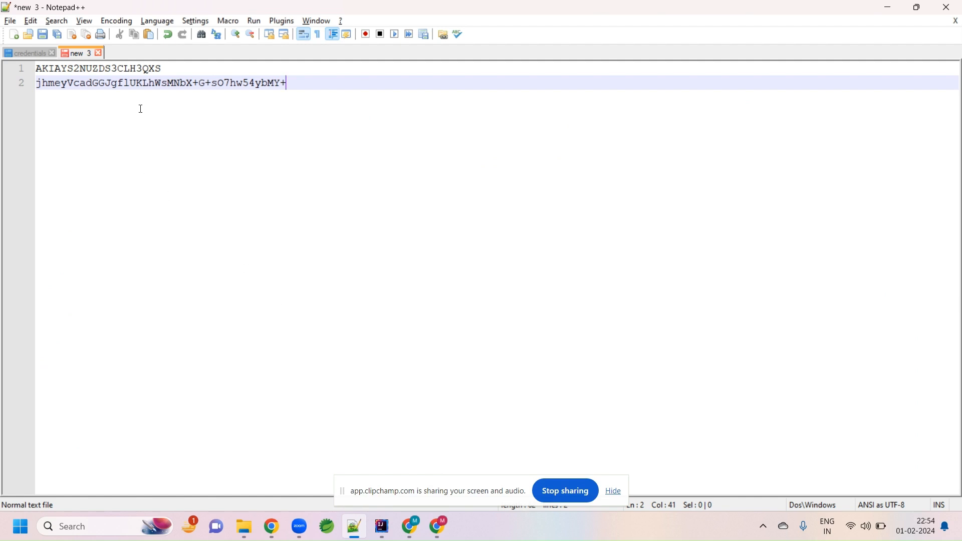
double_click(138, 70)
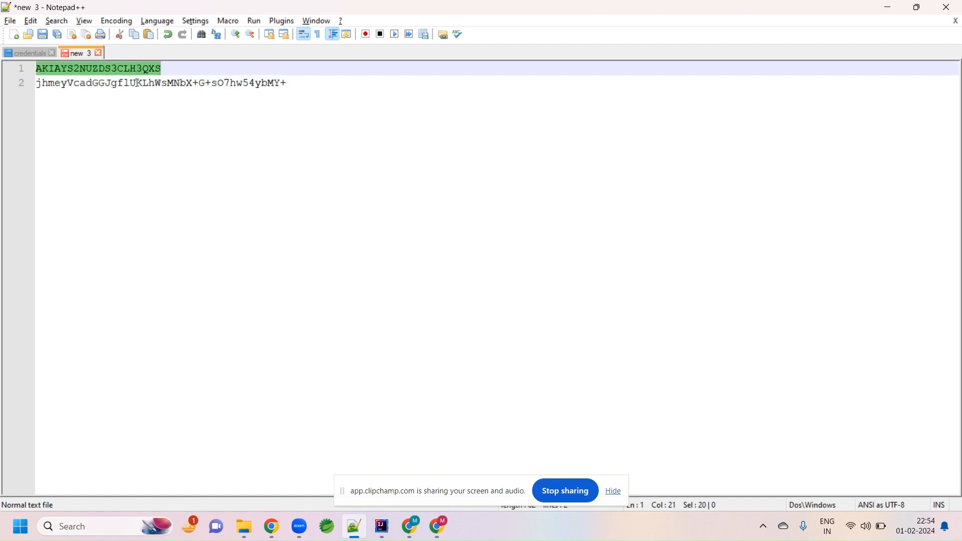
left_click(137, 83)
double_click(137, 83)
left_click(285, 84)
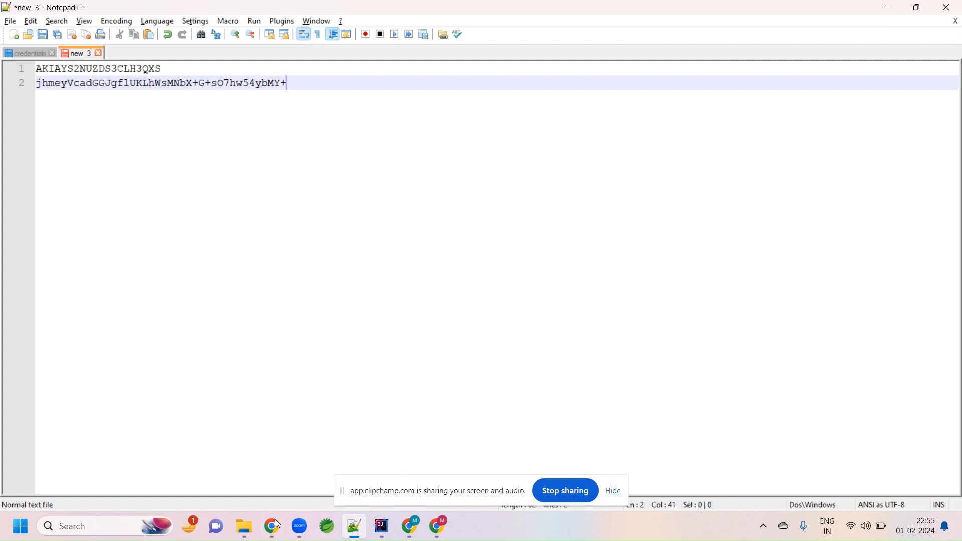
- Clear the aws_access_key_id, aws_secret_access_key and region values in the credentials file and save it
left_click(40, 56)
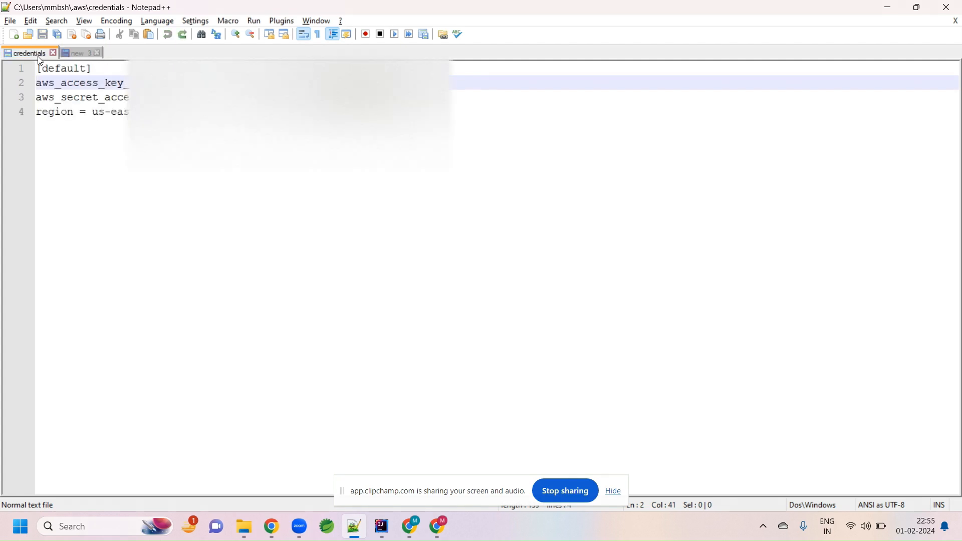
double_click(218, 83)
key("BackSpace")
left_click(451, 97)
double_click(451, 98)
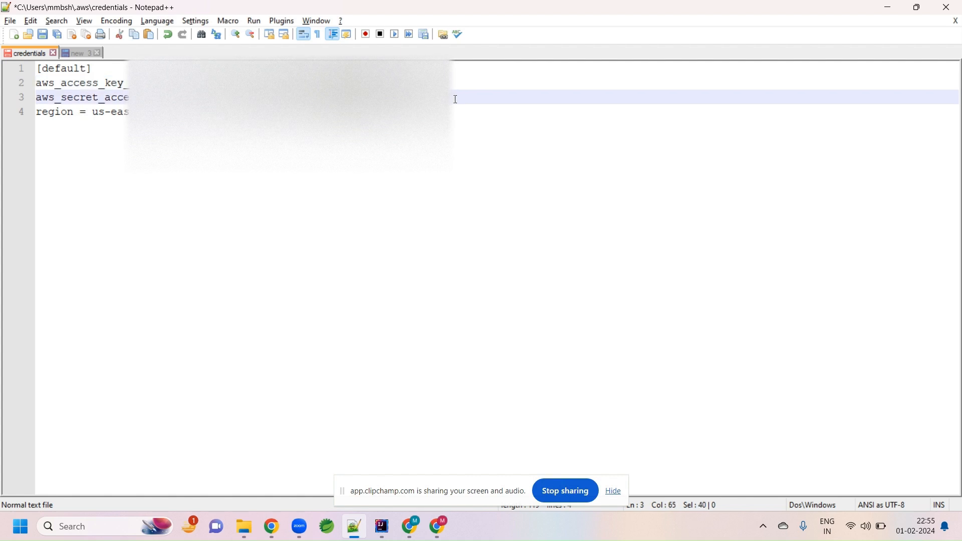
key("BackSpace")
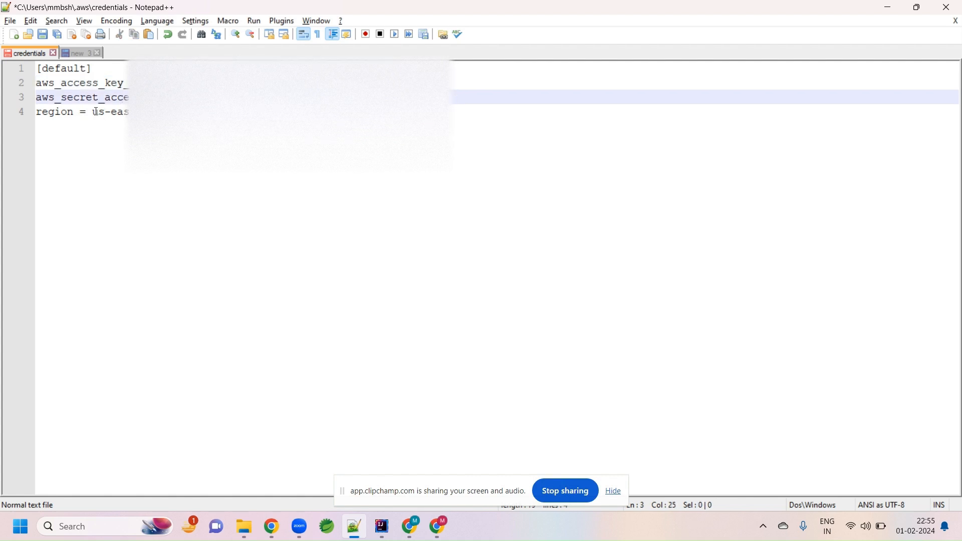
left_click_drag(93, 111, 200, 111)
key("BackSpace")
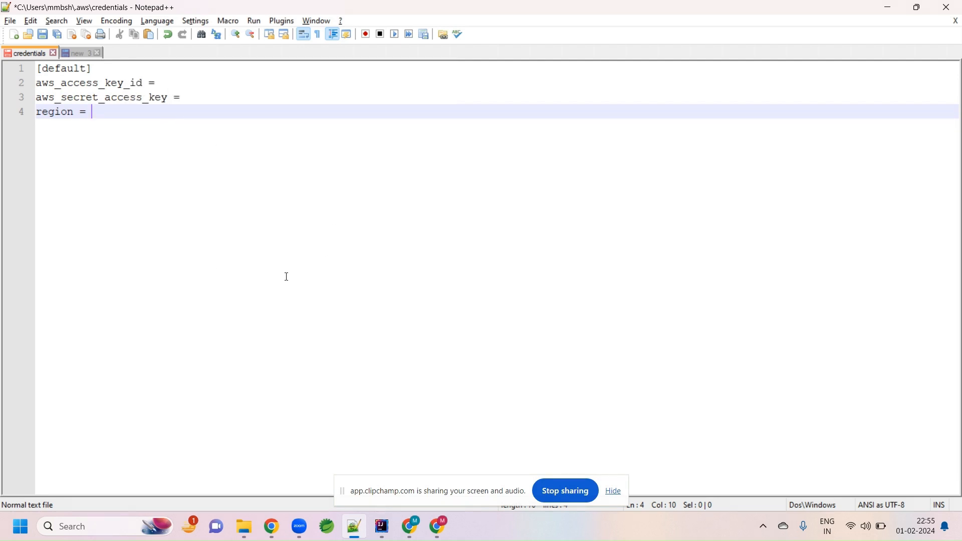
key("ctrl+s")
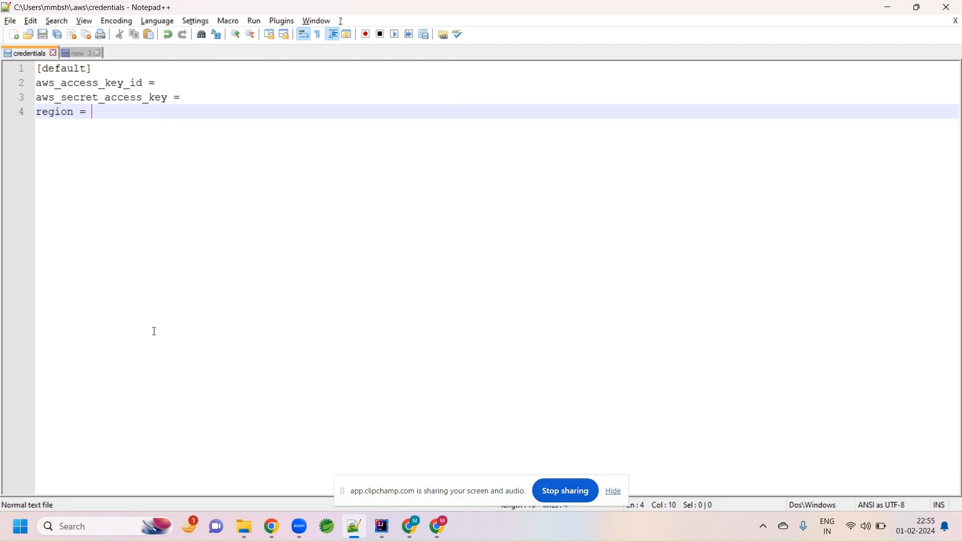
- Browse to the .aws folder under C:\Users\mmbsh in File Explorer
left_click(247, 536)
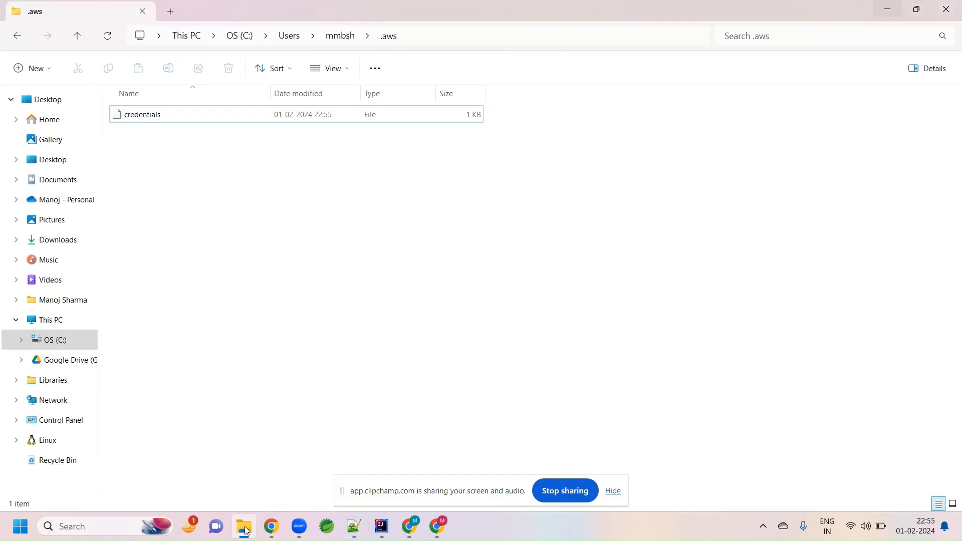
left_click(240, 36)
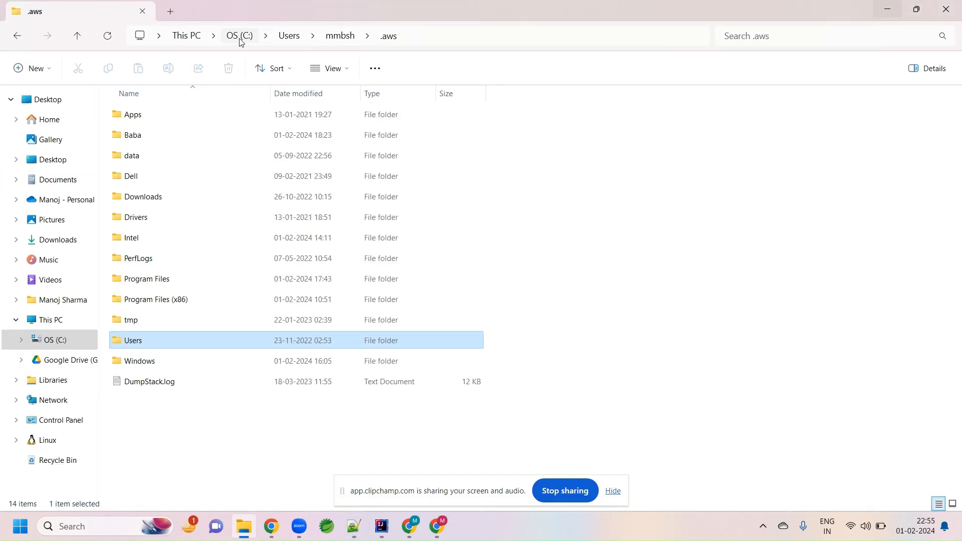
double_click(141, 348)
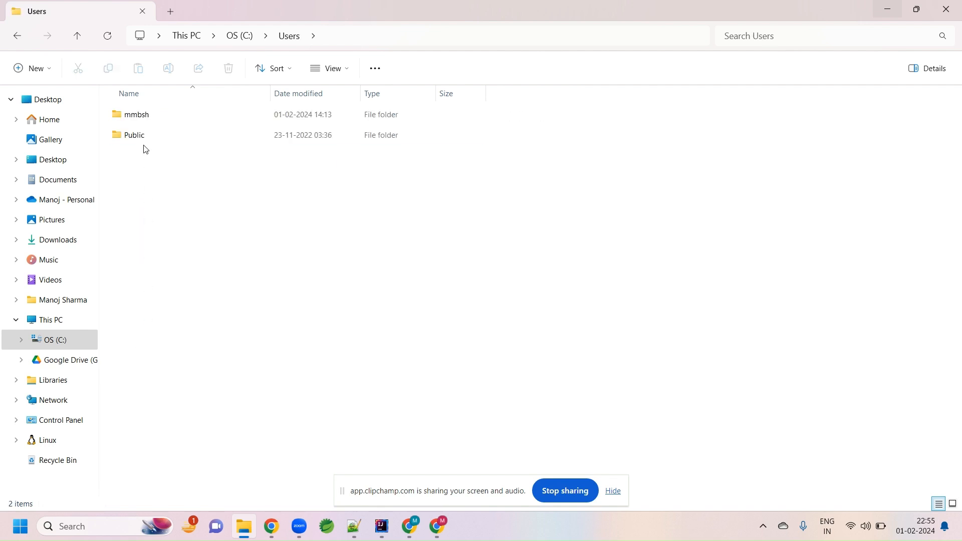
double_click(140, 122)
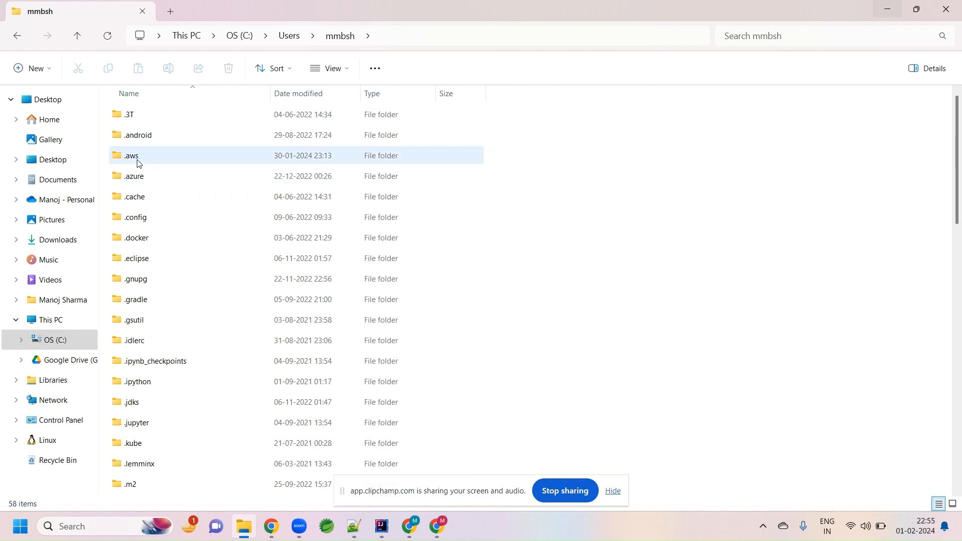
mouse_move(139, 163)
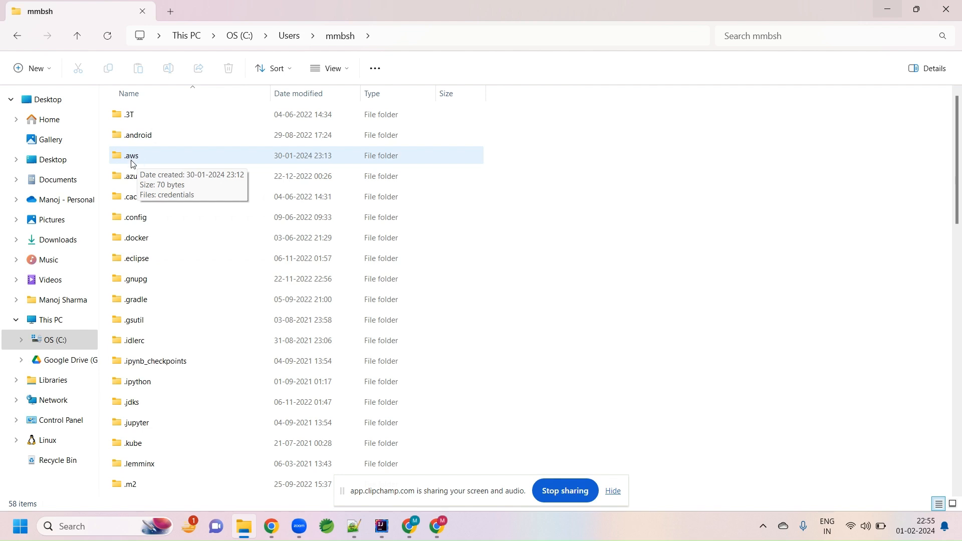
double_click(135, 162)
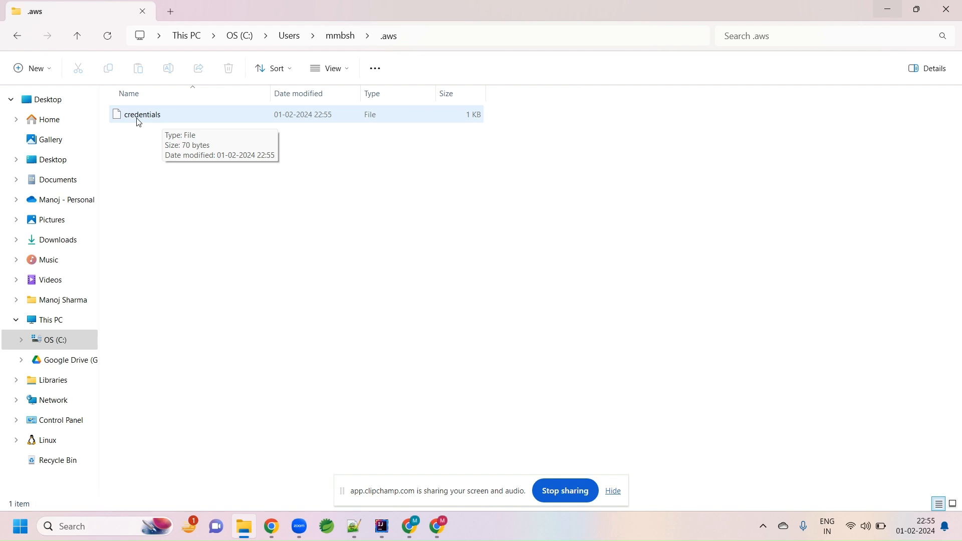
- Create a new file named sample without the .txt extension in the .aws folder
right_click(153, 178)
mouse_move(274, 277)
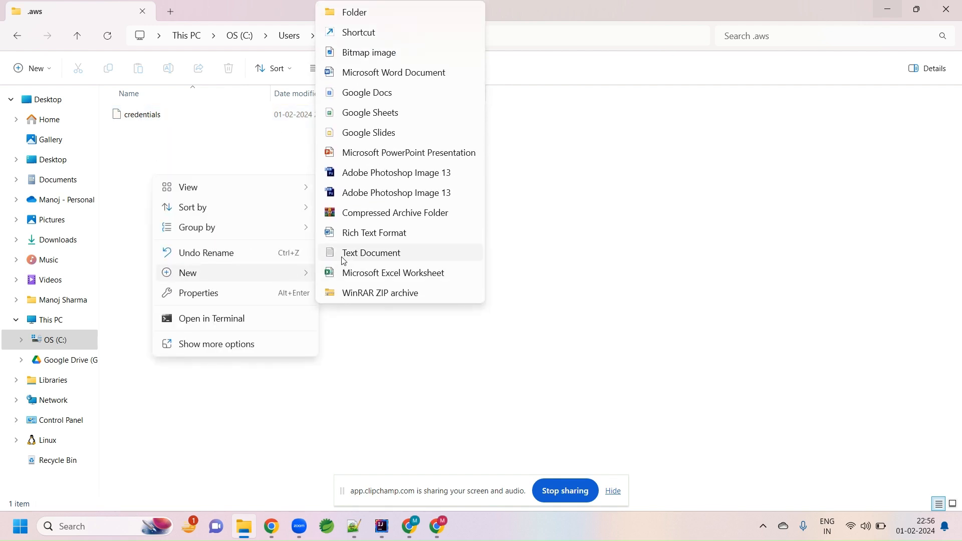
left_click(343, 254)
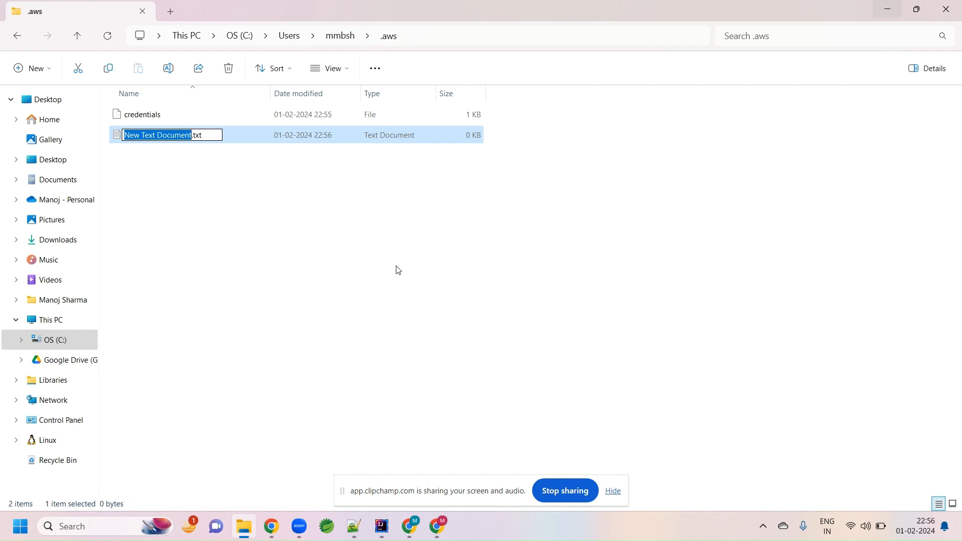
type("sample")
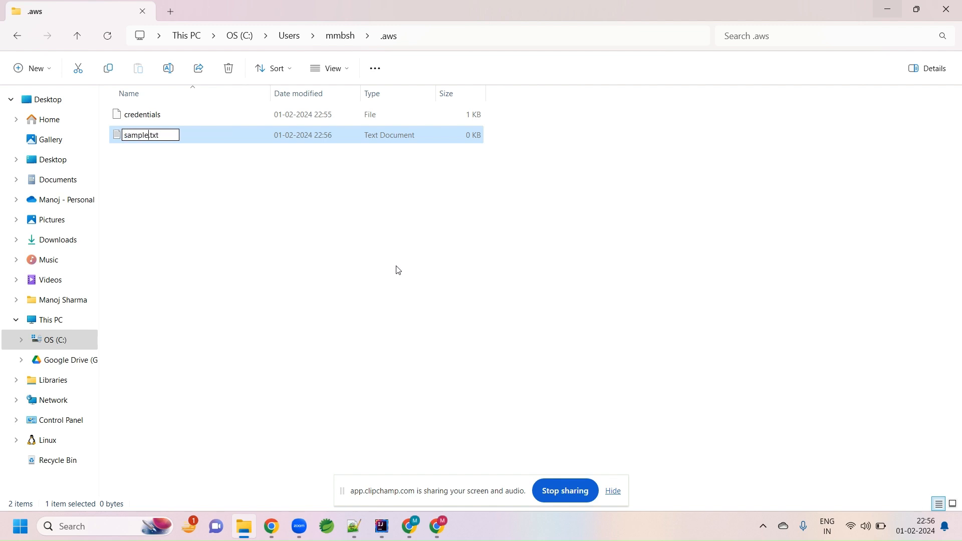
key("BackSpace")
key("BackSpace")
key("BackSpace")
key("BackSpace")
key("Return")
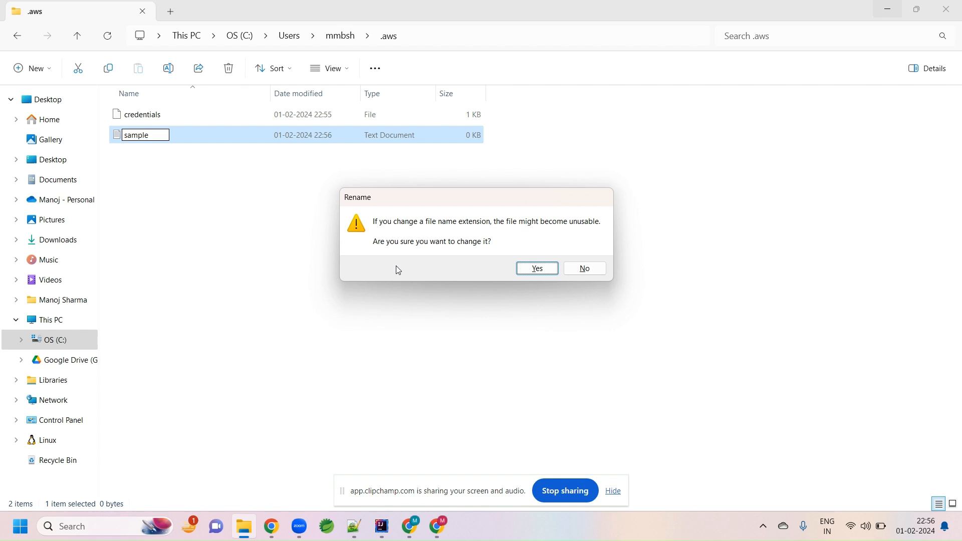
left_click(542, 274)
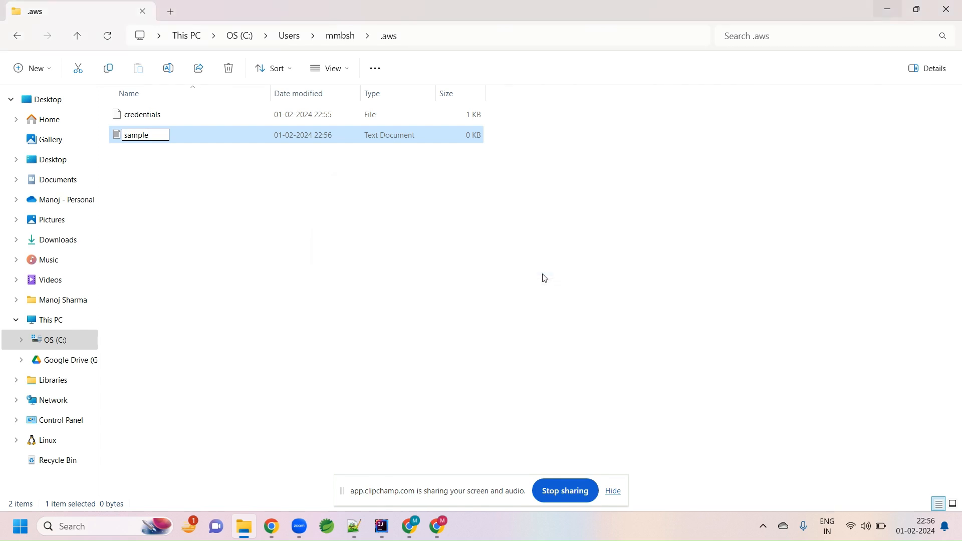
- Permanently delete the sample file
right_click(142, 142)
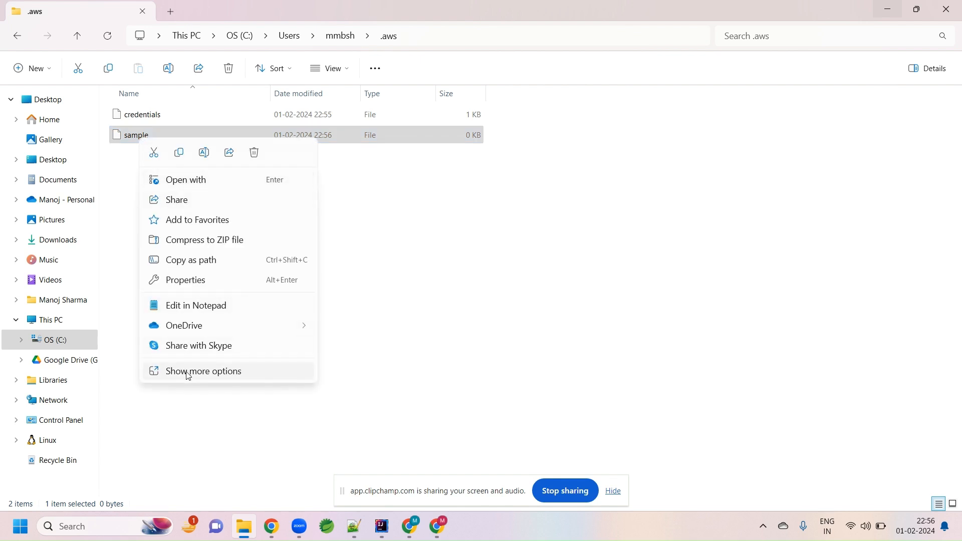
left_click(125, 185)
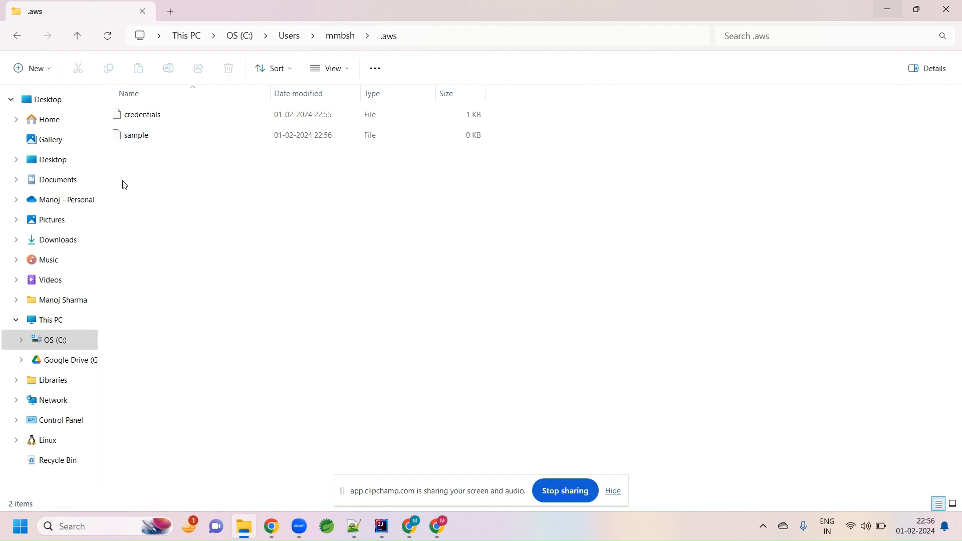
left_click(126, 140)
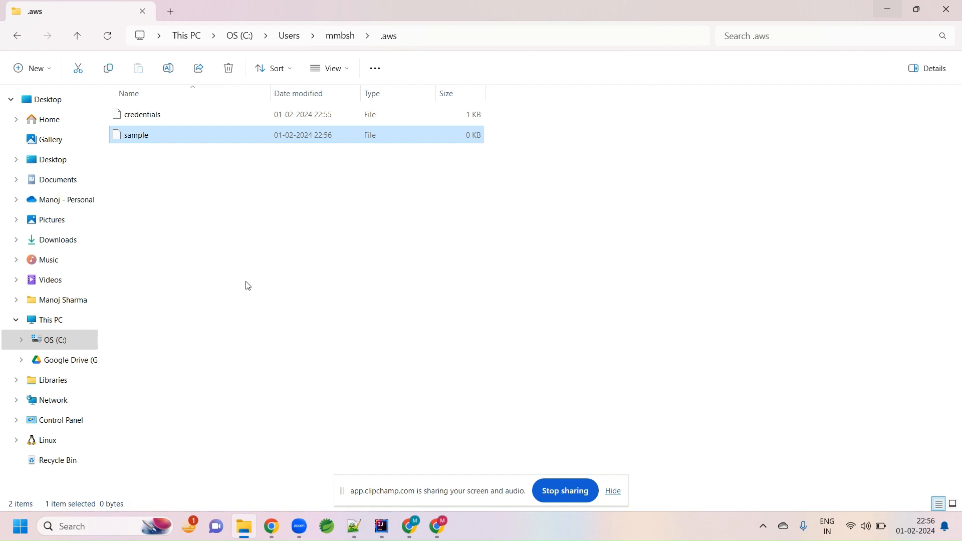
key("shift+Delete")
left_click(526, 308)
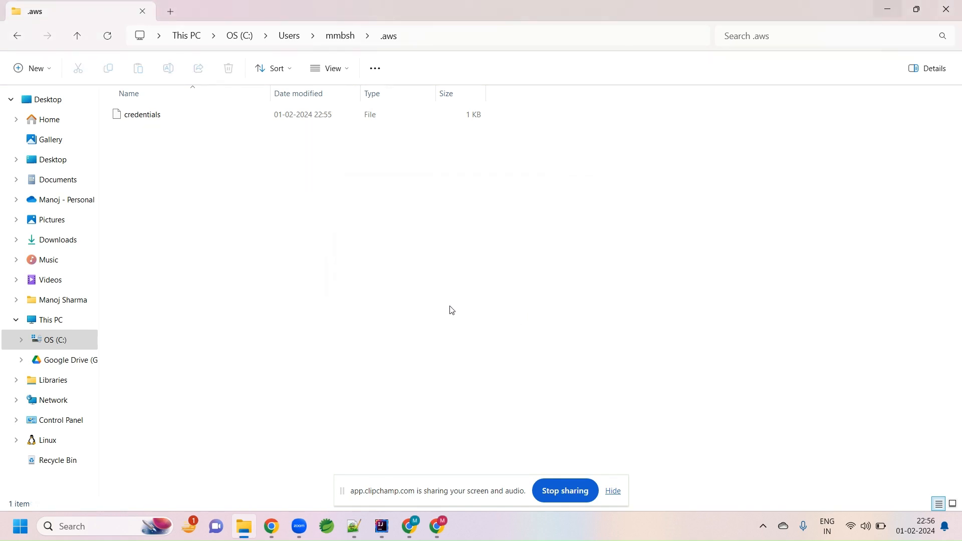
- Open the credentials file in Notepad++ from the folder
right_click(142, 122)
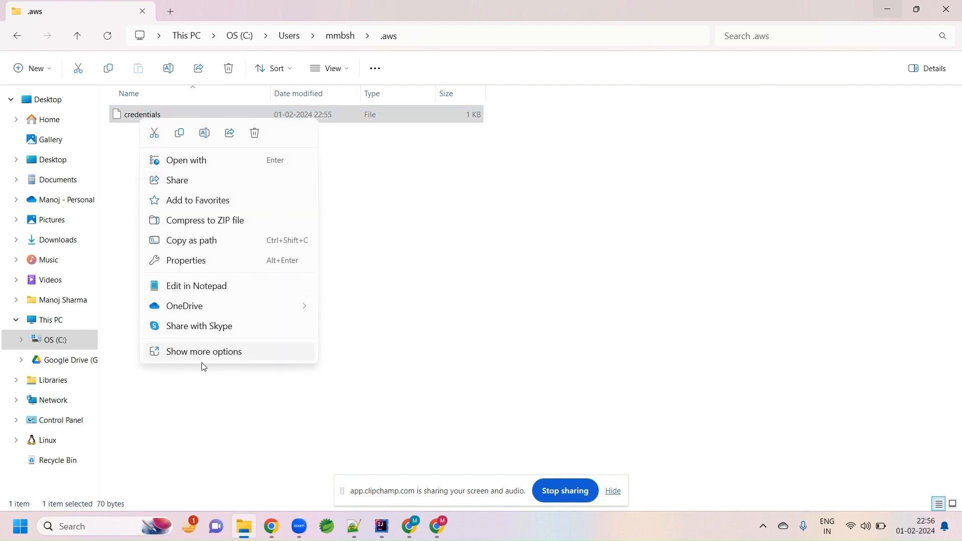
left_click(202, 355)
left_click(188, 213)
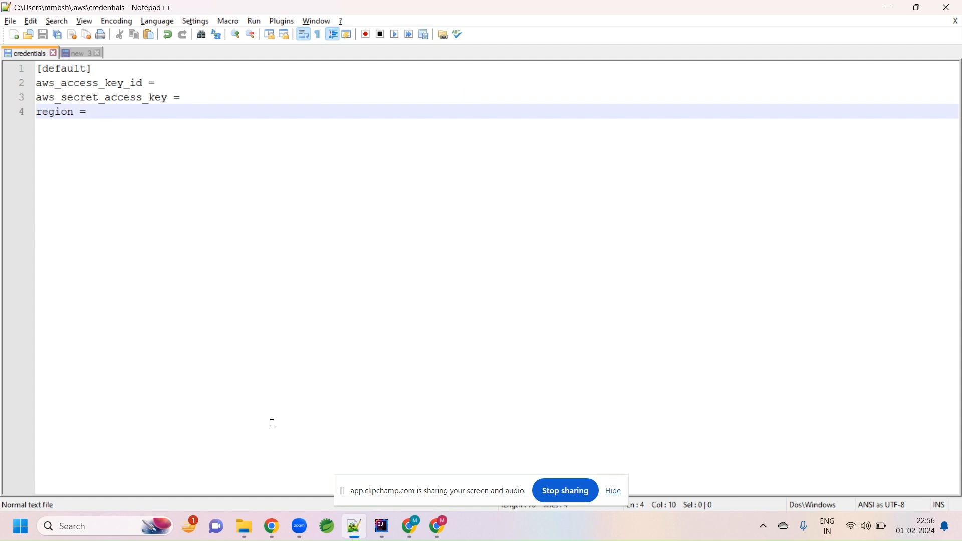
- Open a new browser tab and load the AWS CLI "Authentication and access credentials" documentation page
mouse_move(411, 526)
left_click(409, 494)
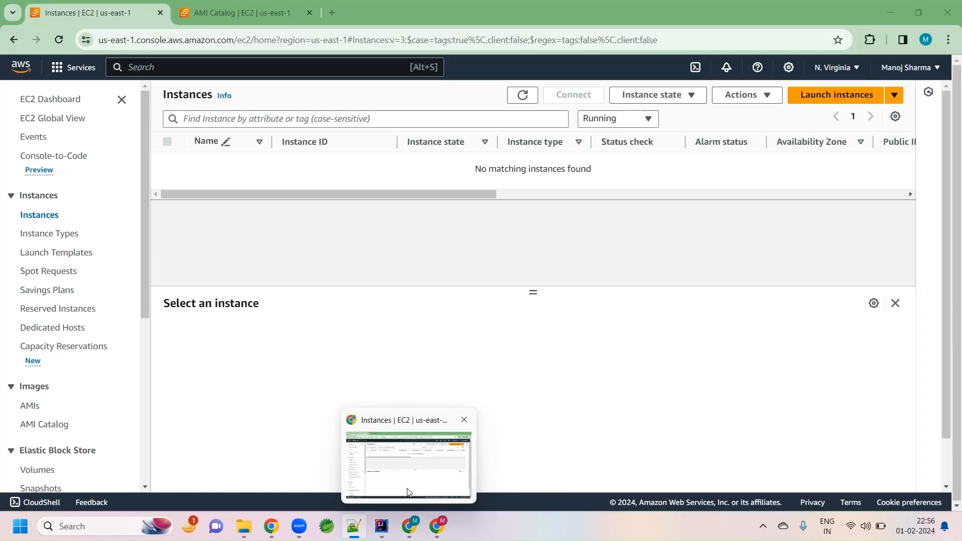
left_click(334, 14)
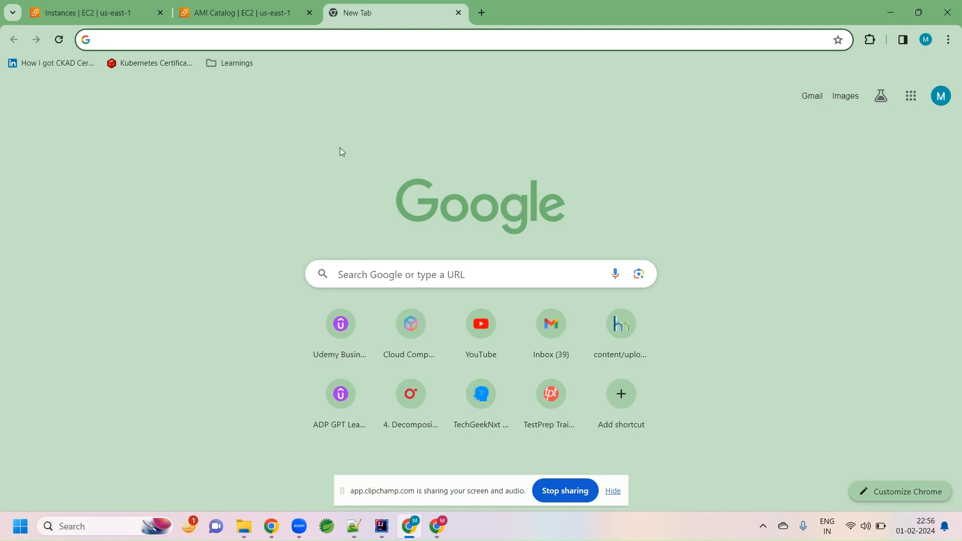
type("cred")
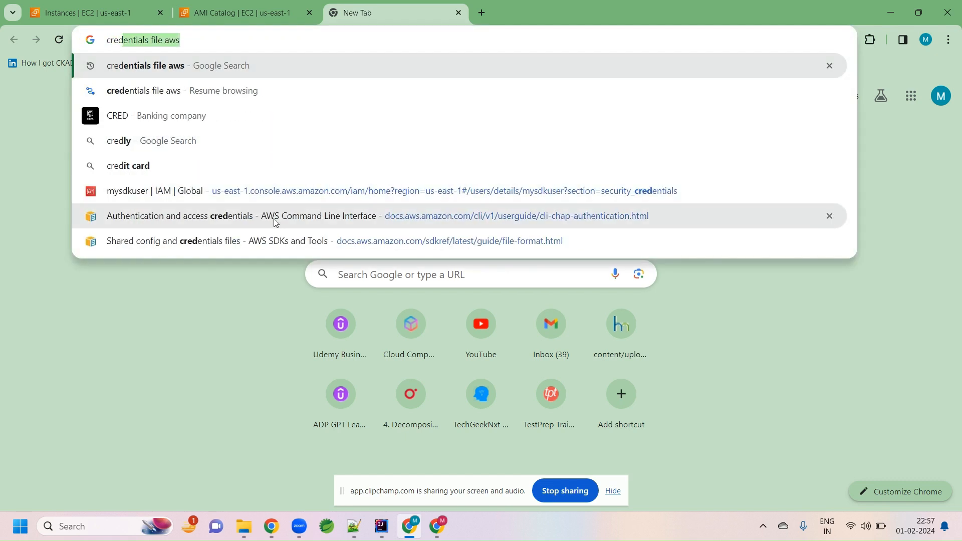
left_click(246, 216)
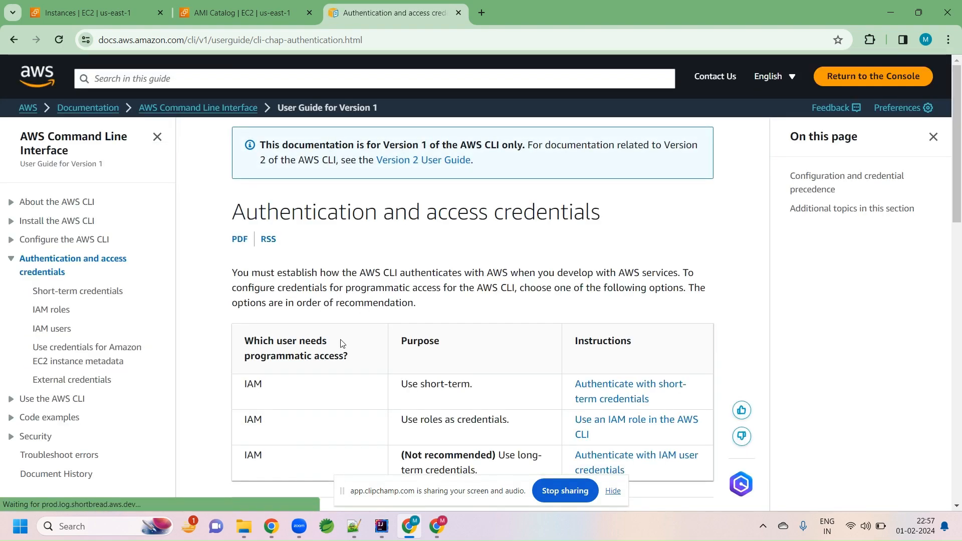
- Read the short-term credentials page's sample credentials file format, then return to the editor
scroll(342, 343, "down", 20)
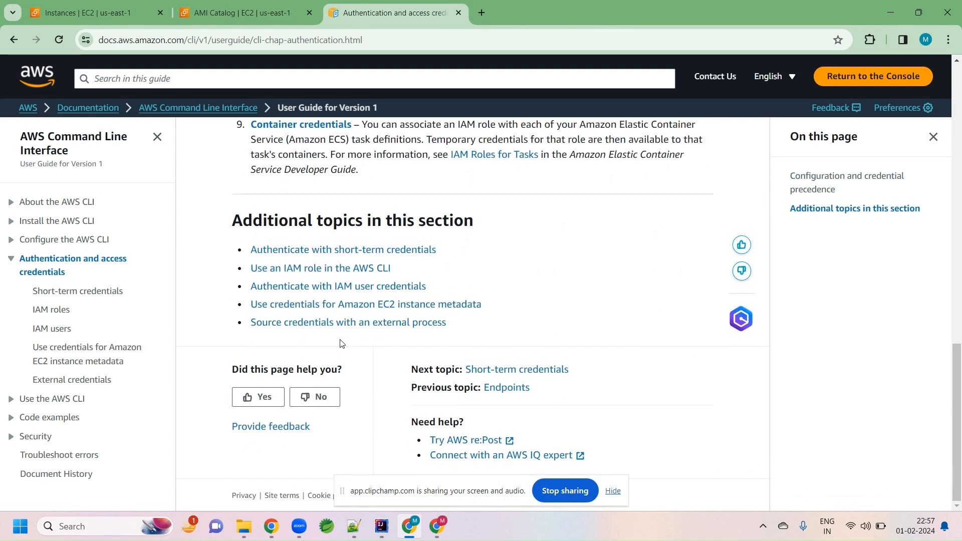
left_click(82, 292)
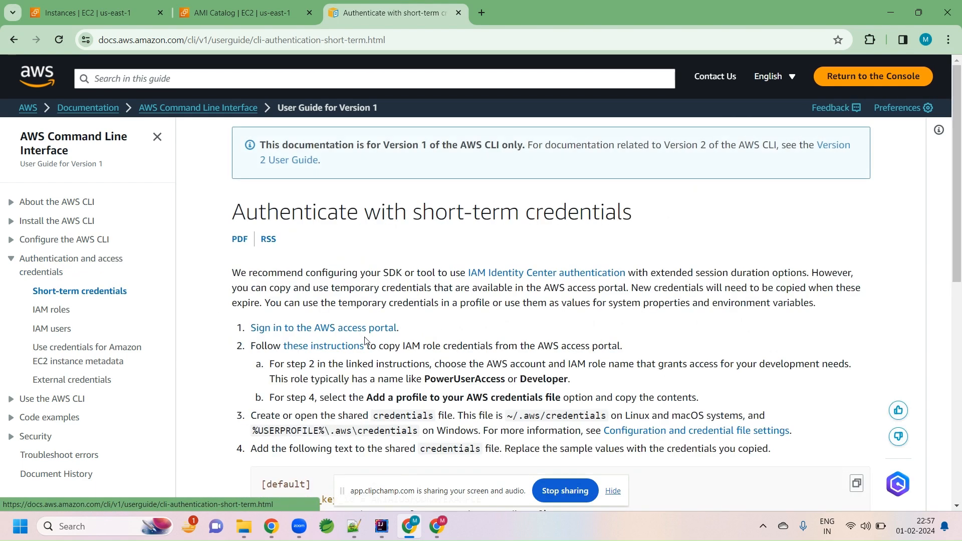
scroll(393, 343, "down", 15)
scroll(393, 344, "up", 3)
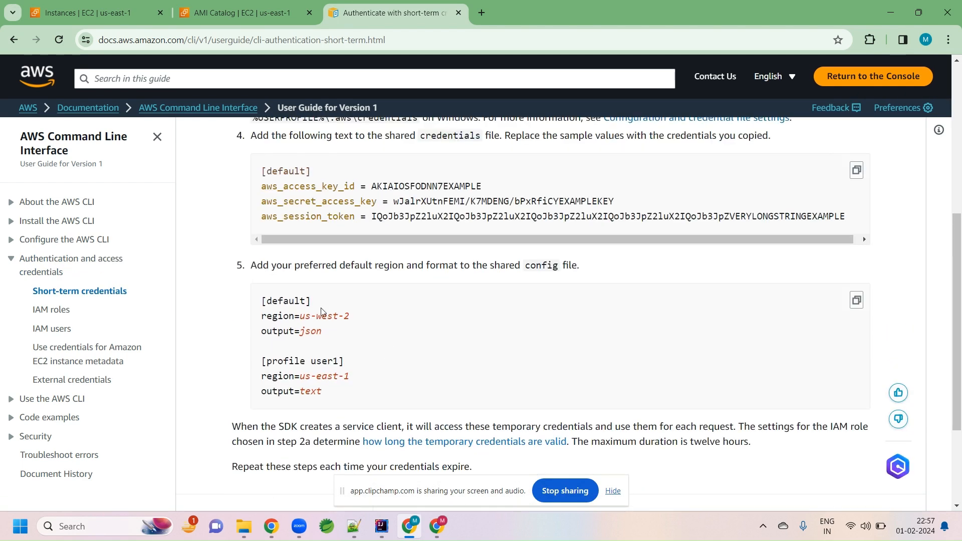
double_click(299, 188)
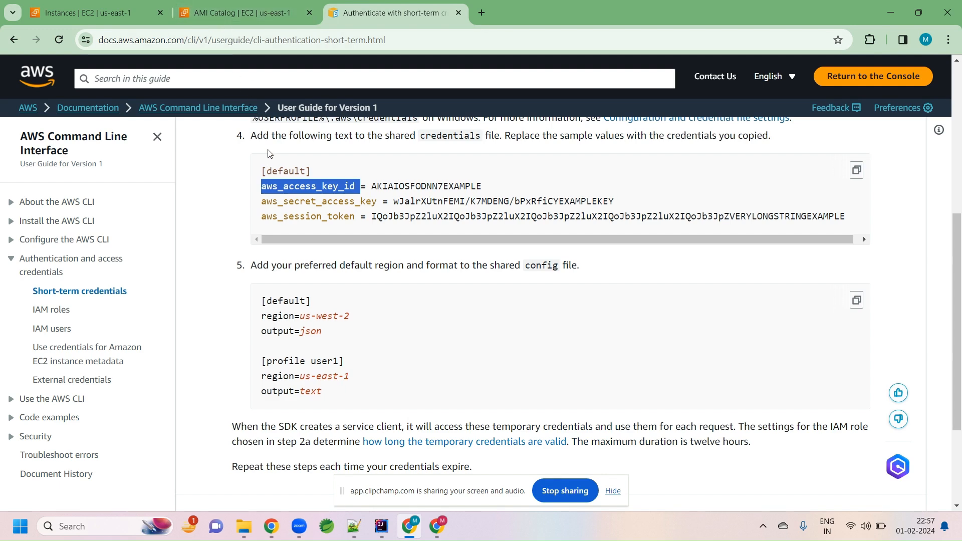
key("alt+Tab")
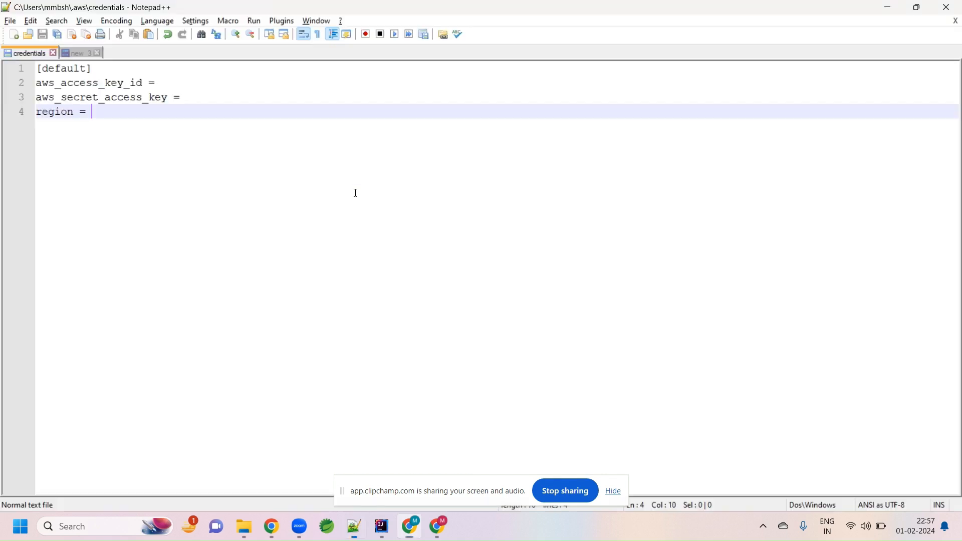
- Copy the access key ID from the scratch tab and paste it after aws_access_key_id = in the credentials file
key("alt+Tab")
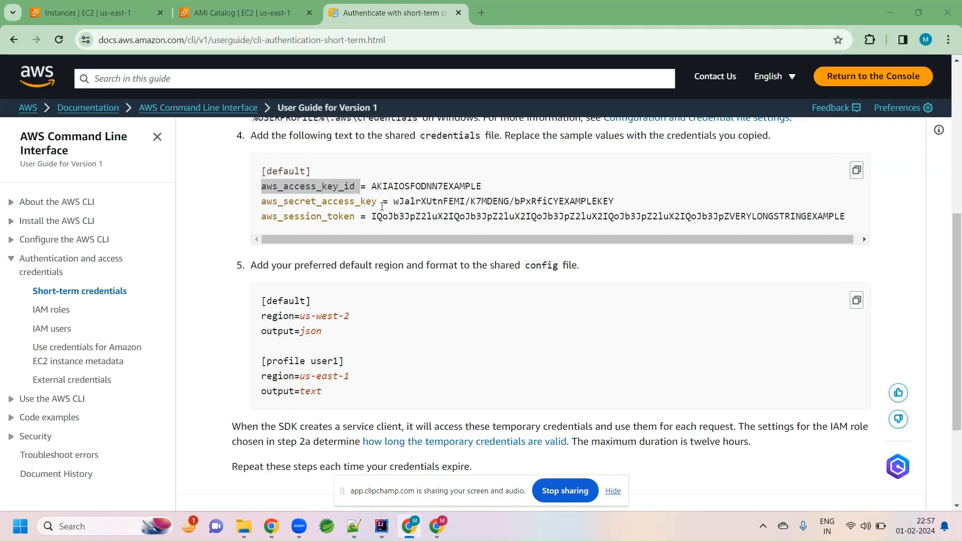
key("alt+Tab")
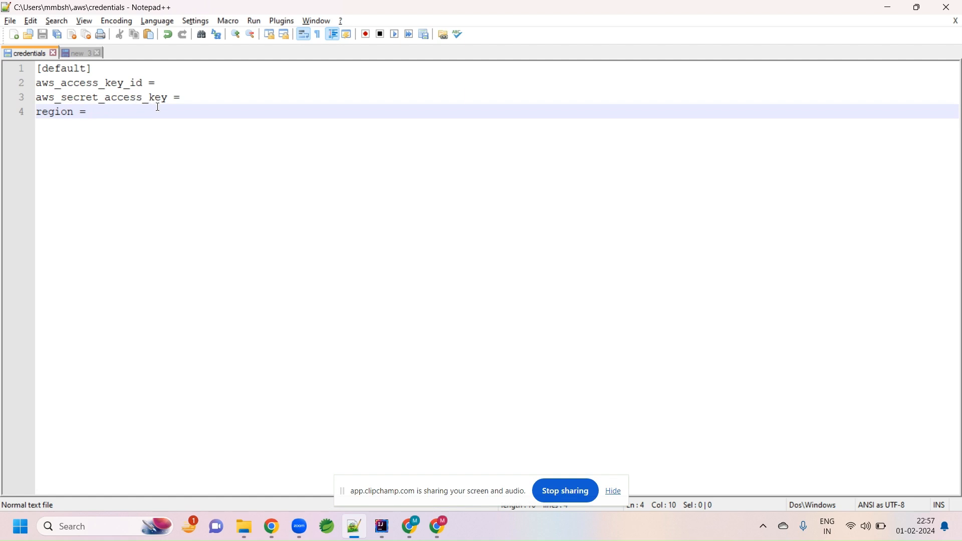
left_click(81, 56)
double_click(109, 73)
key("ctrl+c")
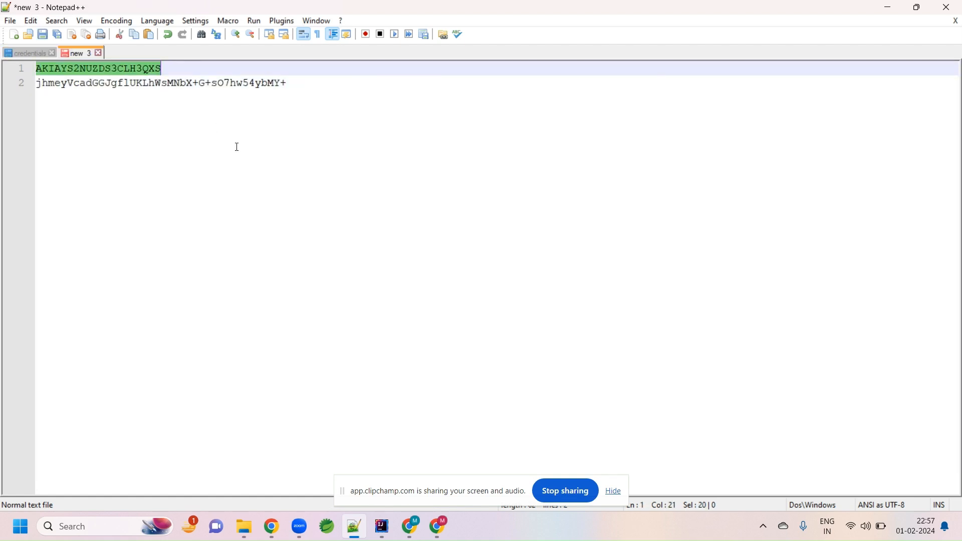
left_click(38, 53)
left_click(159, 83)
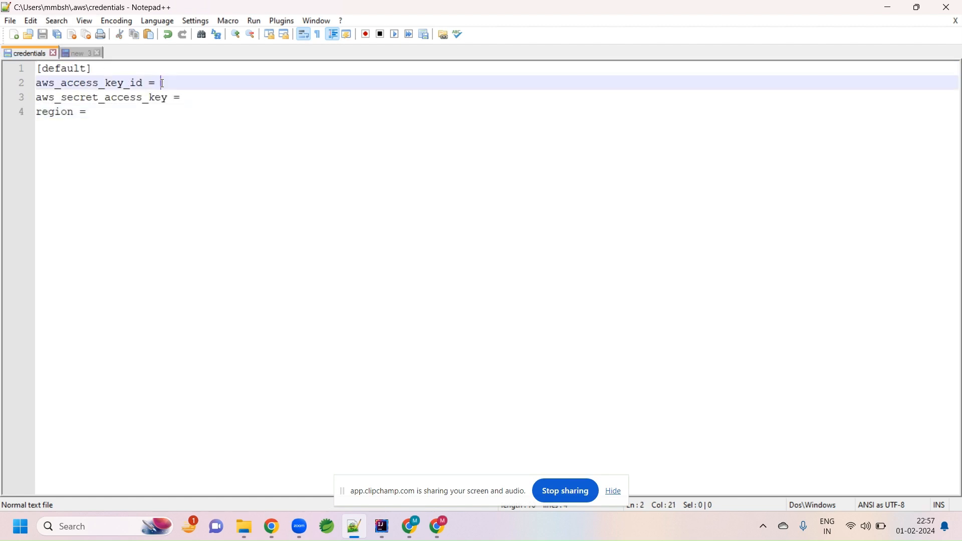
key("ctrl+v")
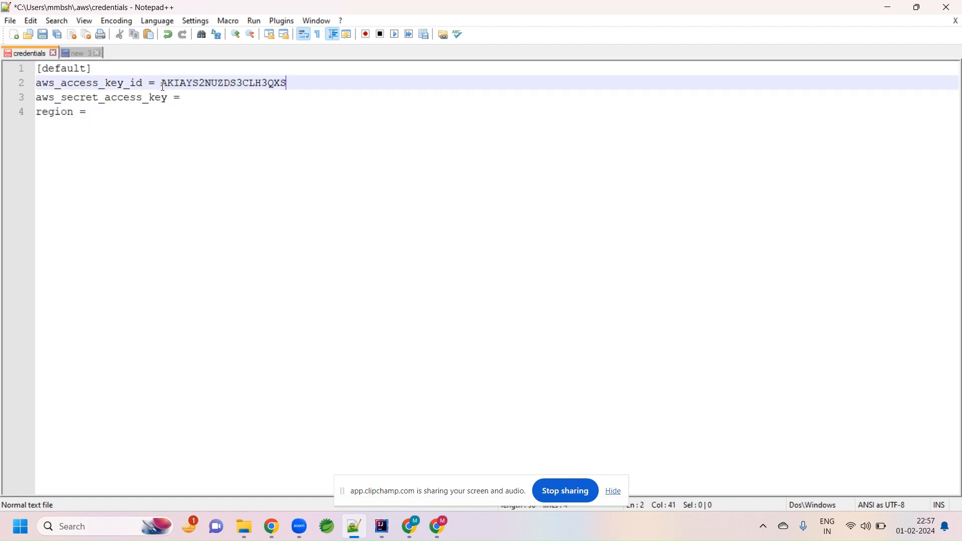
- Copy the secret access key from the scratch tab and paste it after aws_secret_access_key = in the credentials file
left_click(84, 56)
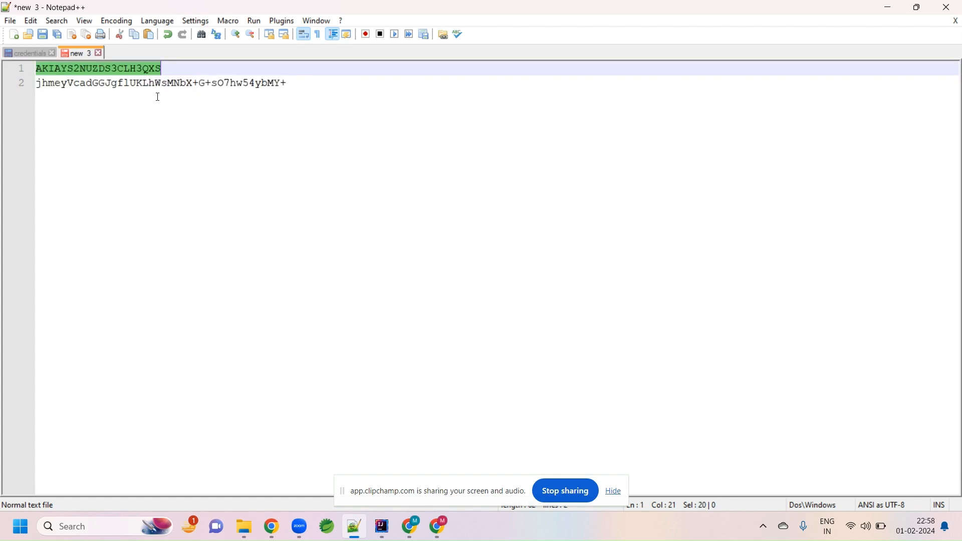
left_click_drag(293, 83, 34, 85)
key("ctrl+c")
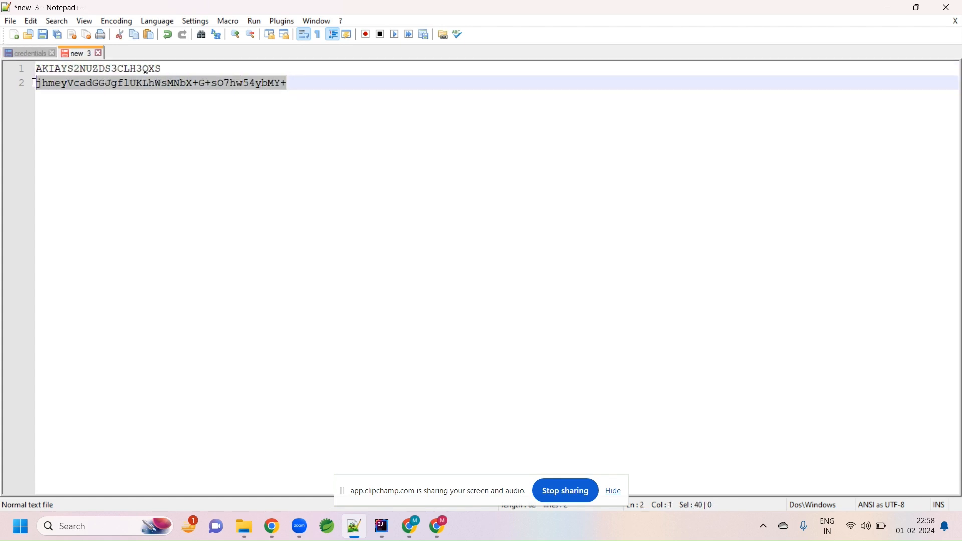
left_click(25, 53)
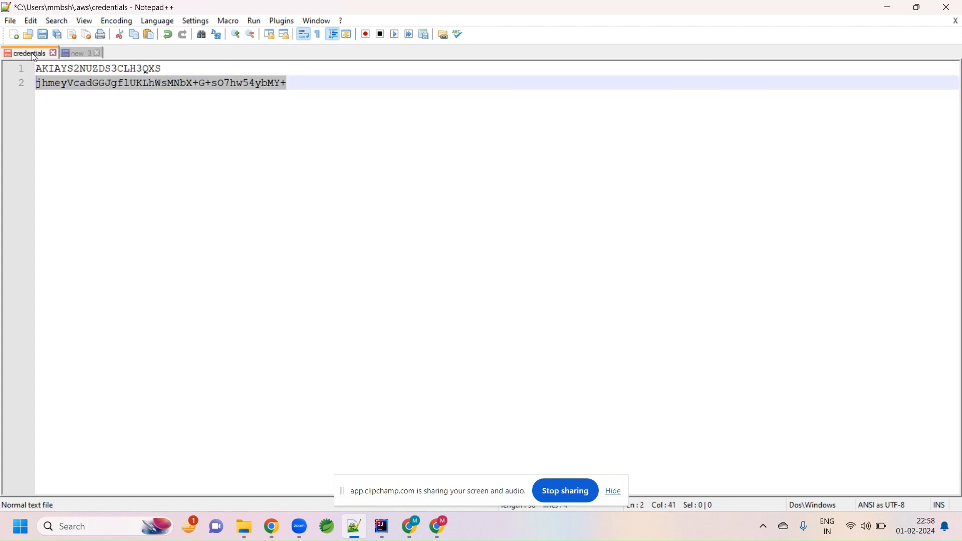
key("Down")
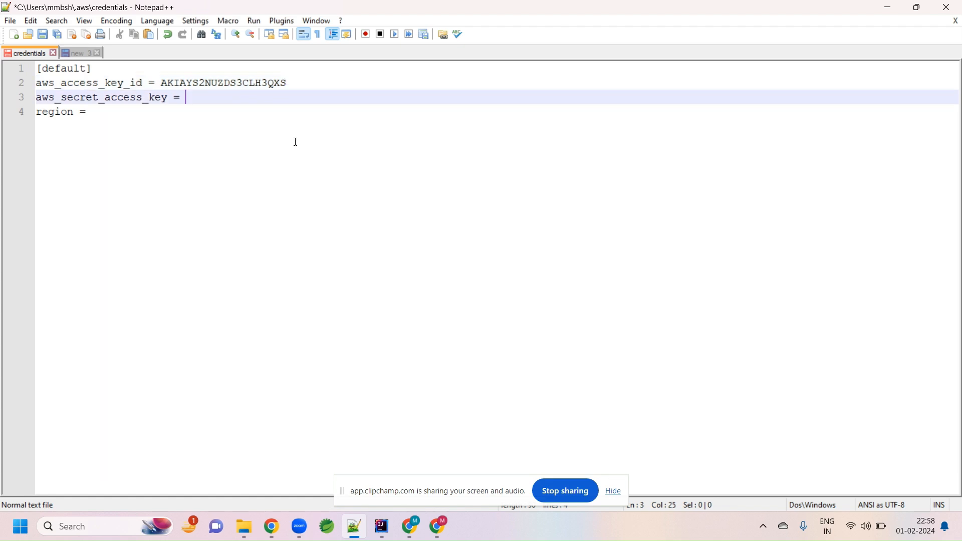
key("ctrl+v")
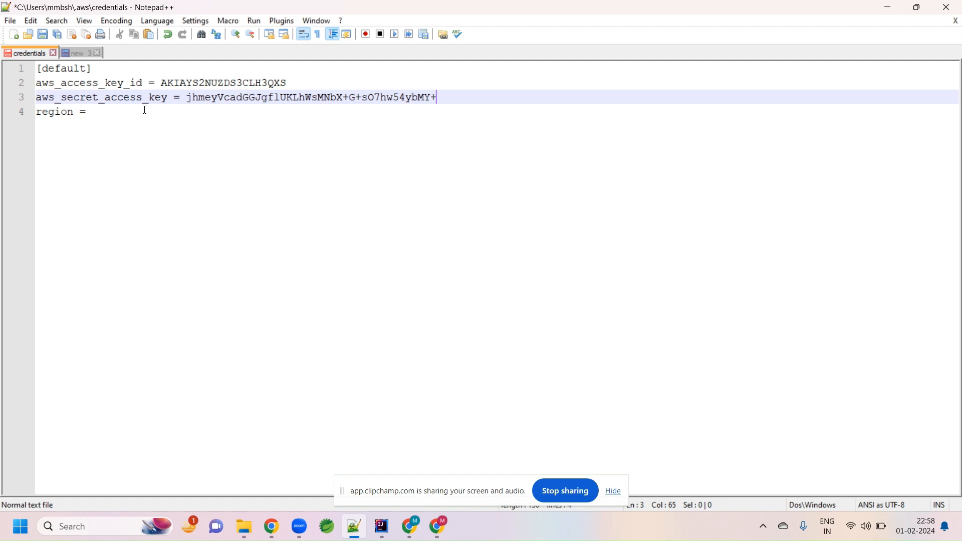
- Delete the region line from the credentials file and save the file
left_click(103, 115)
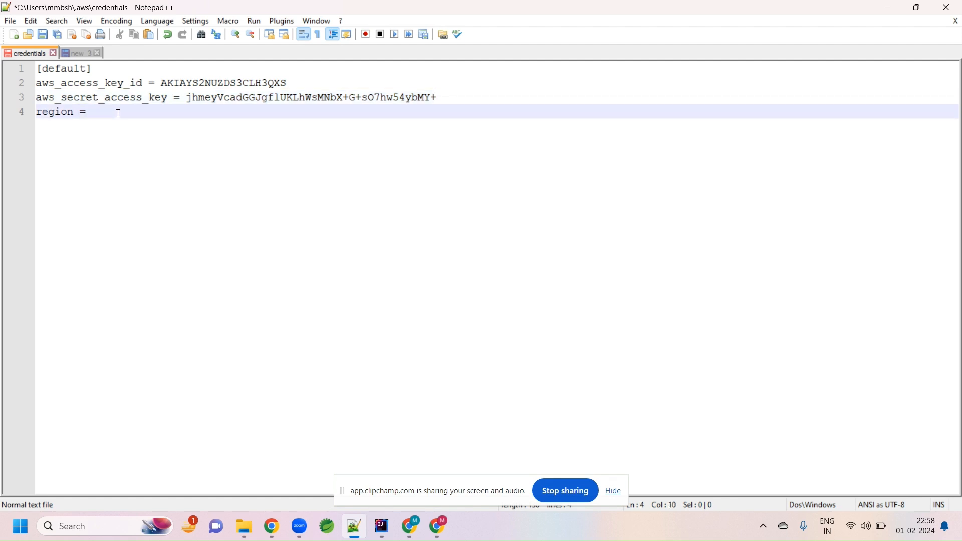
left_click_drag(129, 120, 31, 118)
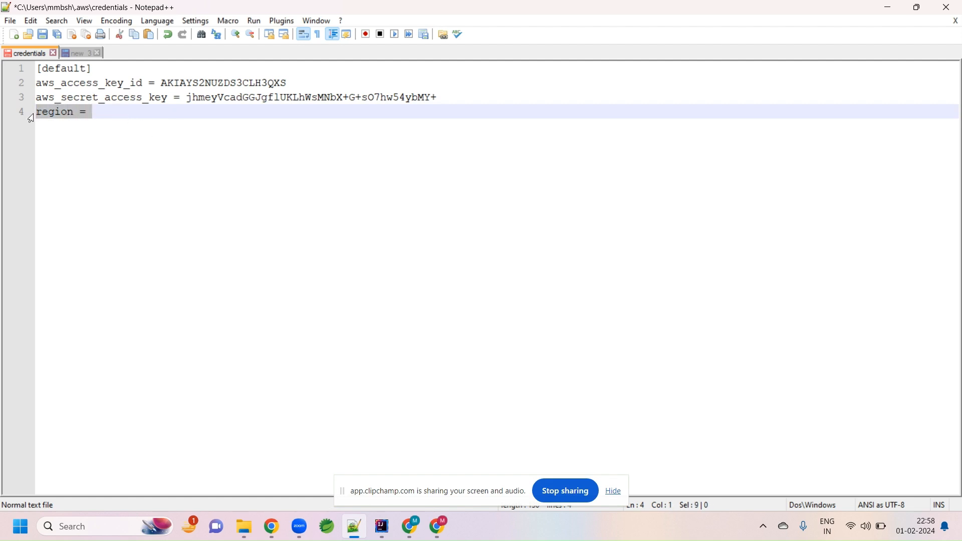
key("BackSpace")
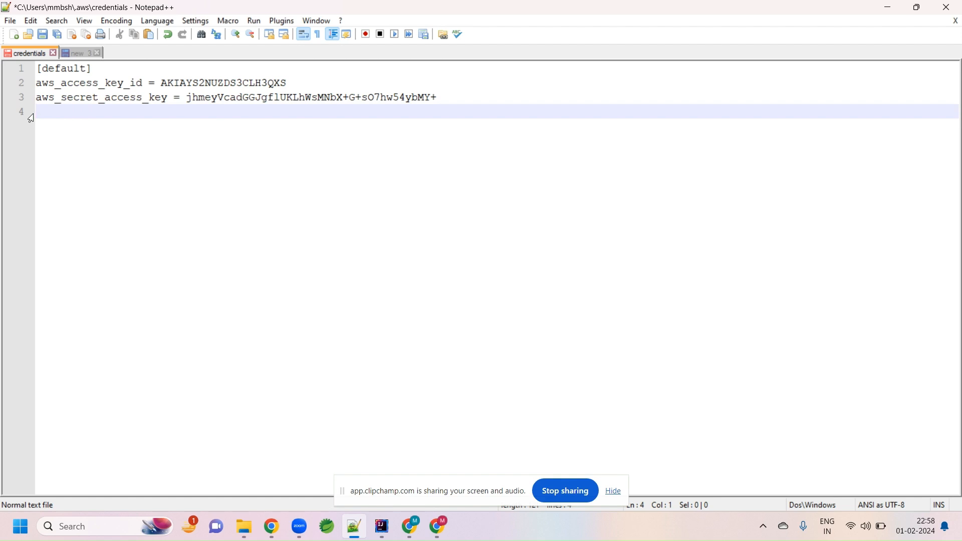
key("BackSpace")
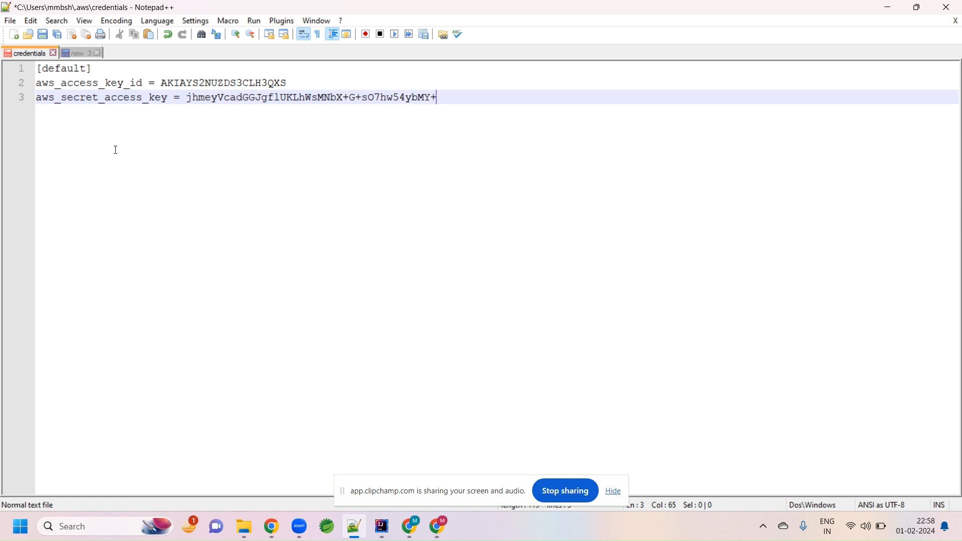
key("ctrl+s")
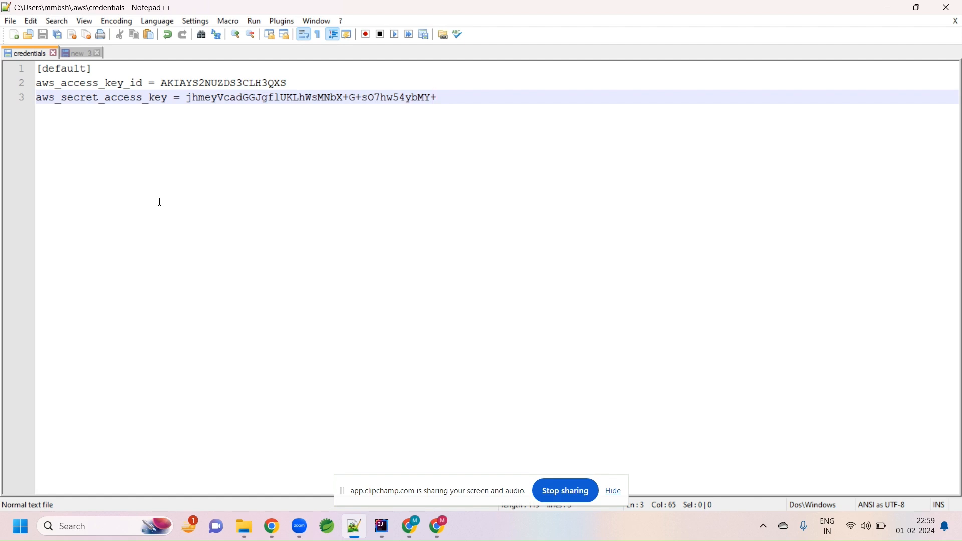
- Reopen the credentials file from the .aws folder in File Explorer to check its saved contents
mouse_move(245, 527)
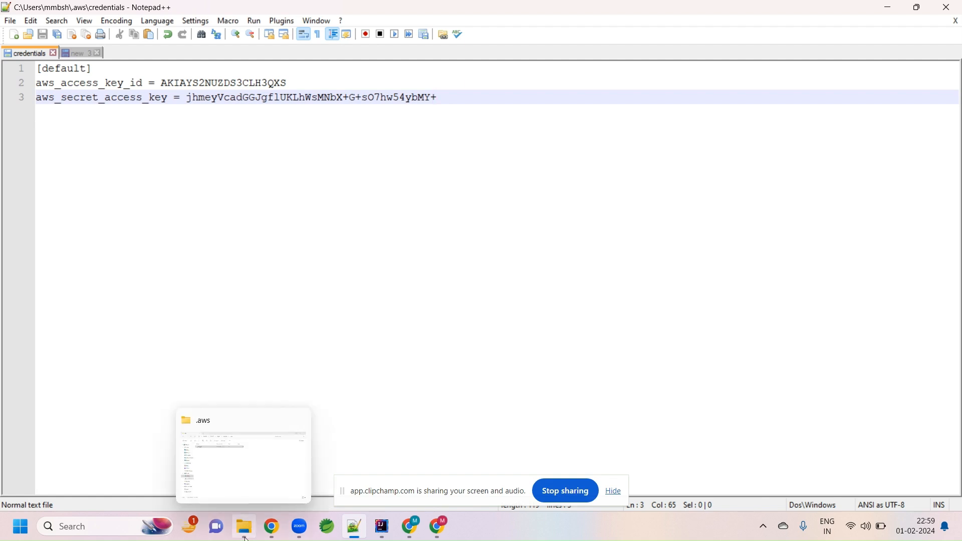
left_click(252, 495)
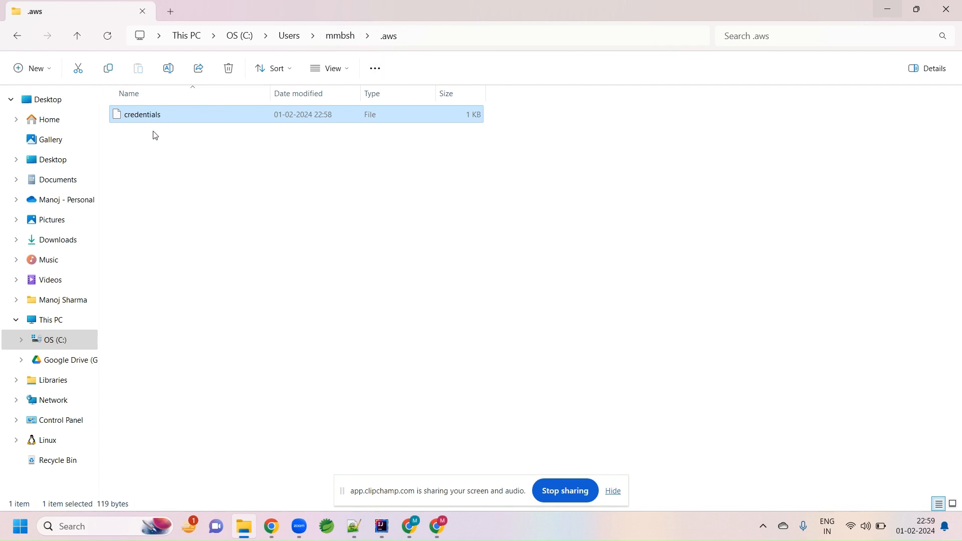
double_click(185, 124)
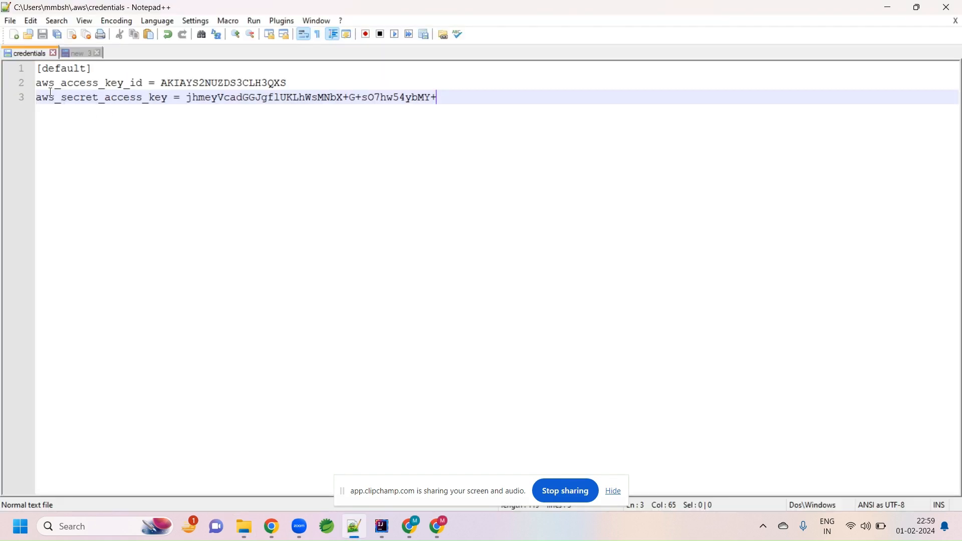